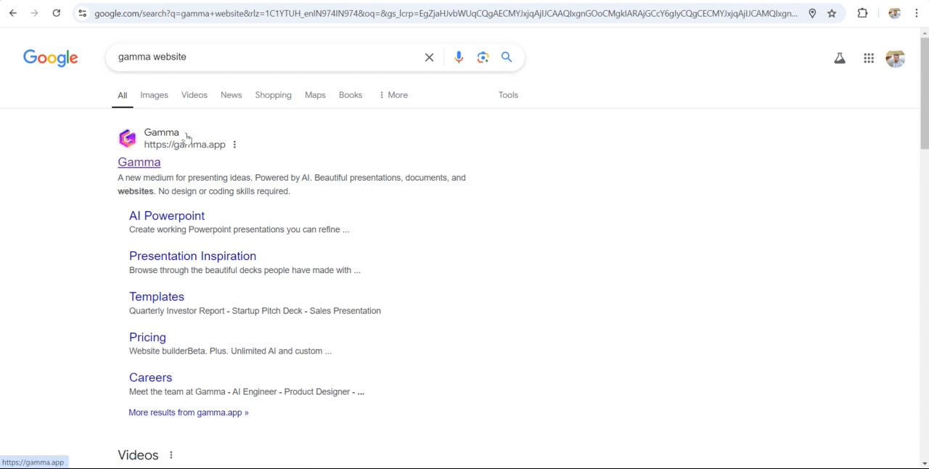
Step: Open the Gamma site from the search results and start a new AI creation with the Generate option
click(144, 167)
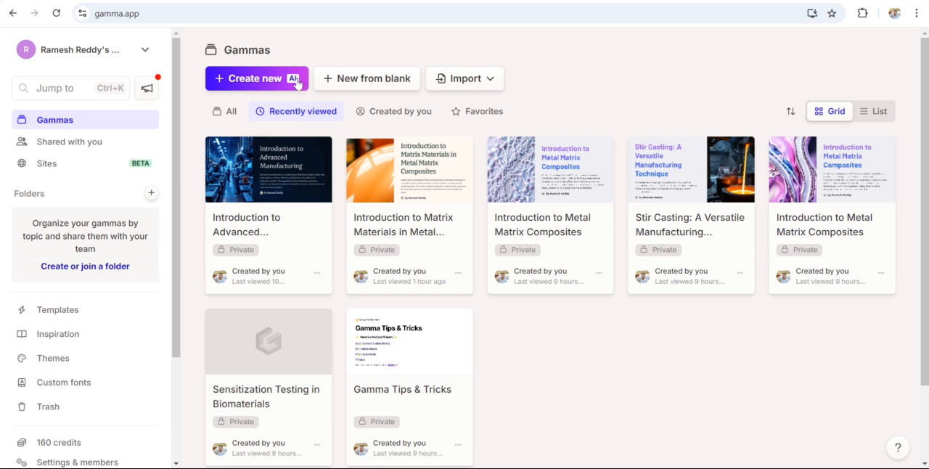
click(252, 80)
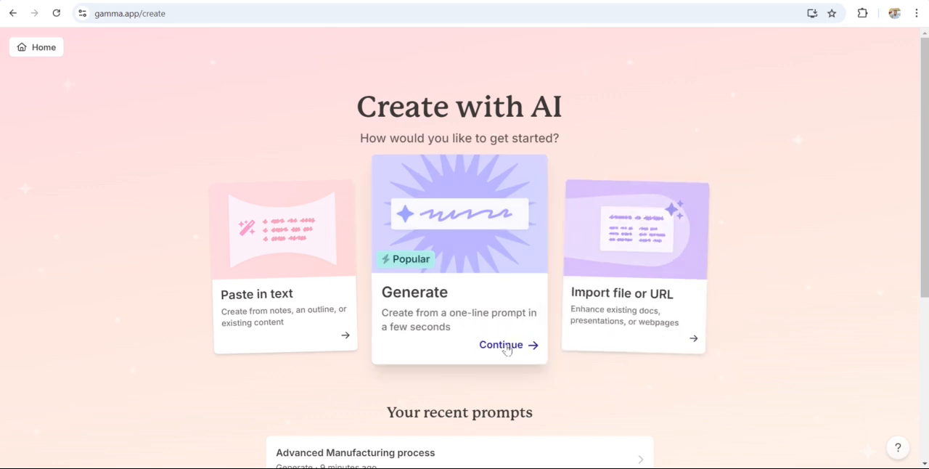
click(506, 347)
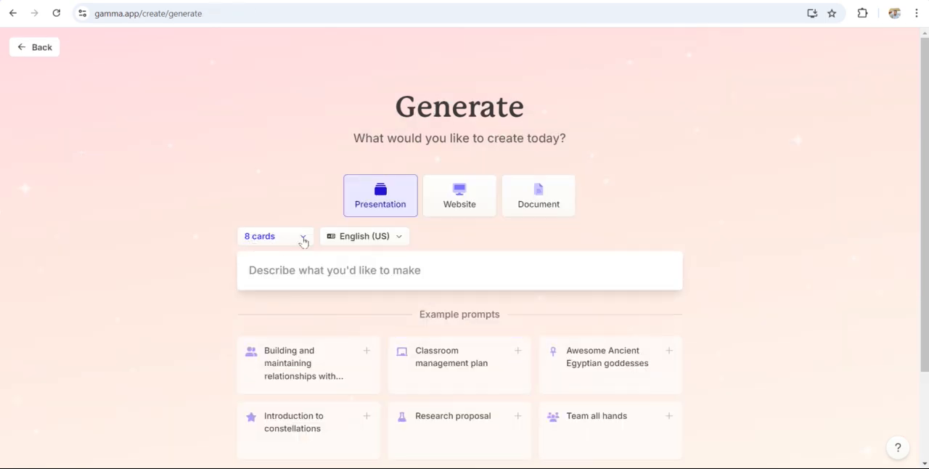
Step: Examine the list of output languages available for the presentation, keeping English (US)
click(401, 242)
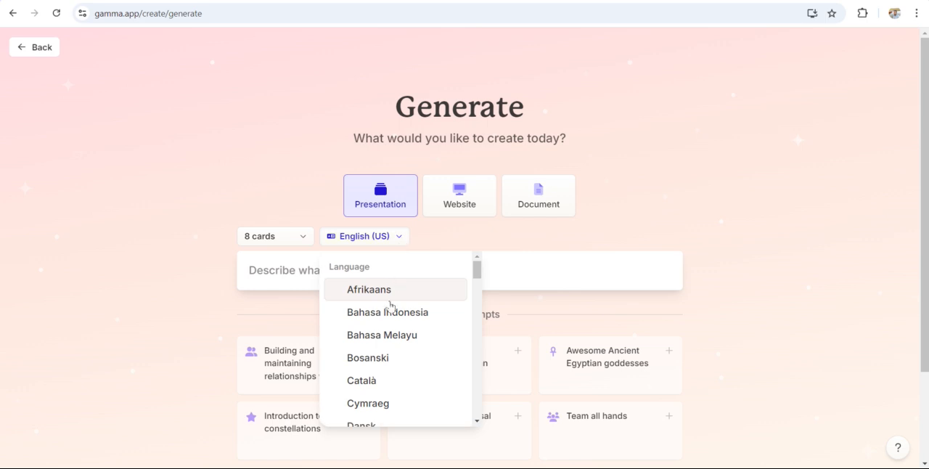
scroll(385, 378, down, 6)
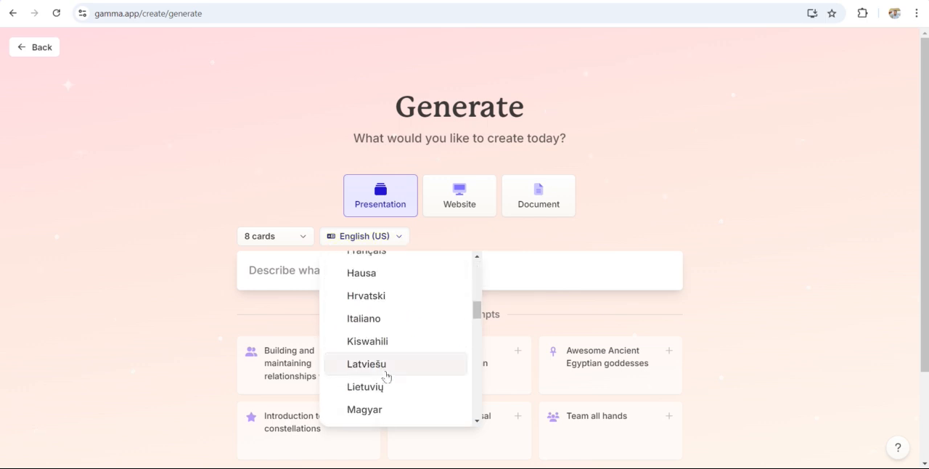
scroll(386, 376, down, 3)
scroll(384, 371, down, 3)
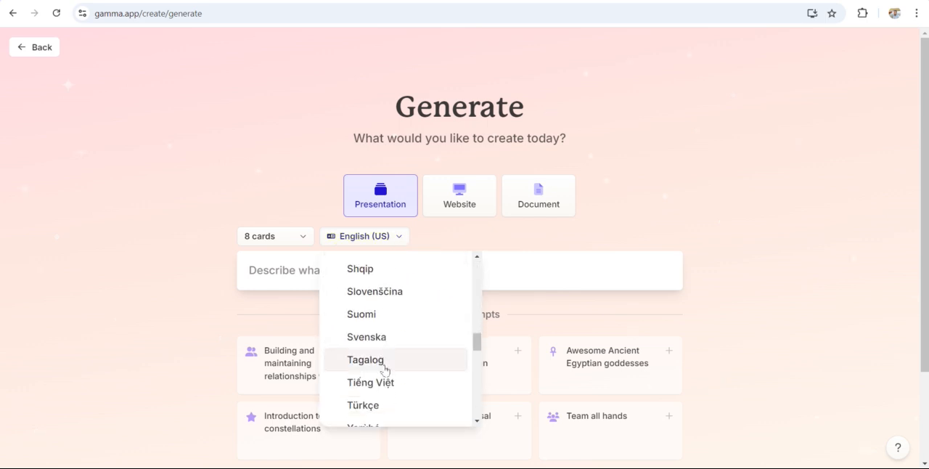
scroll(384, 370, down, 5)
scroll(385, 368, down, 1)
scroll(384, 368, up, 14)
scroll(385, 366, down, 8)
scroll(386, 365, down, 6)
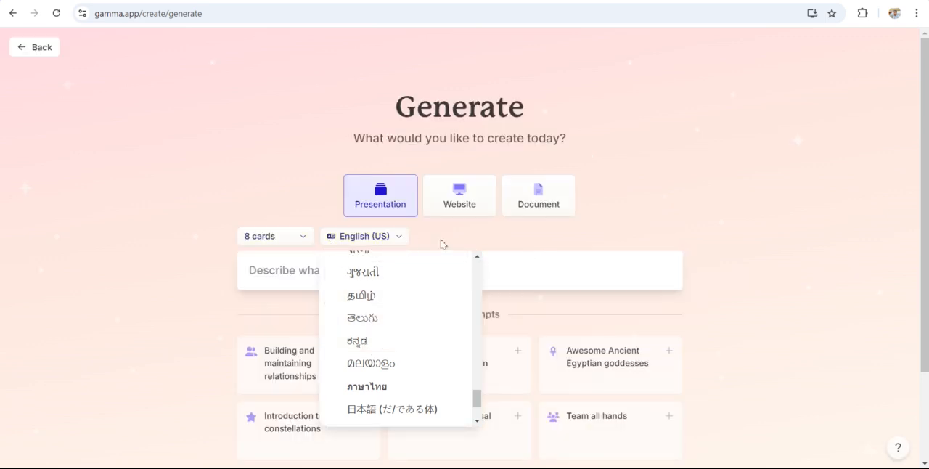
click(377, 244)
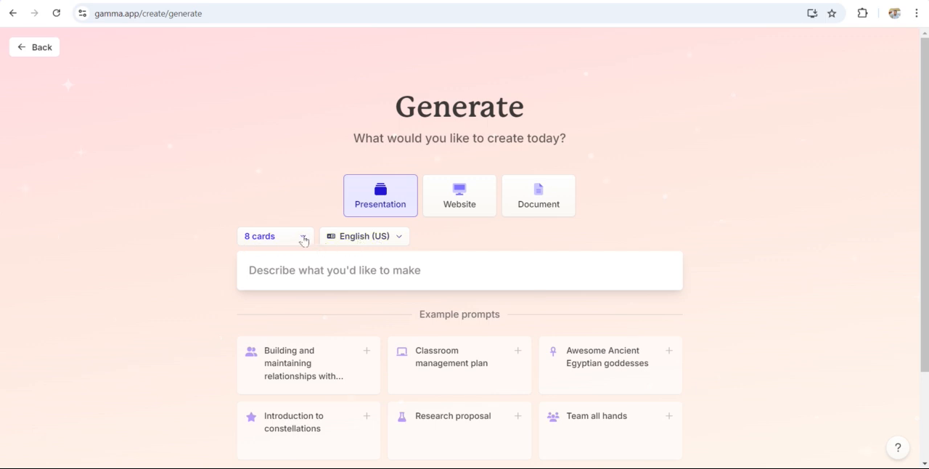
Step: Check which card counts are offered for the presentation, keeping 8 cards
right_click(303, 241)
scroll(312, 226, down, 2)
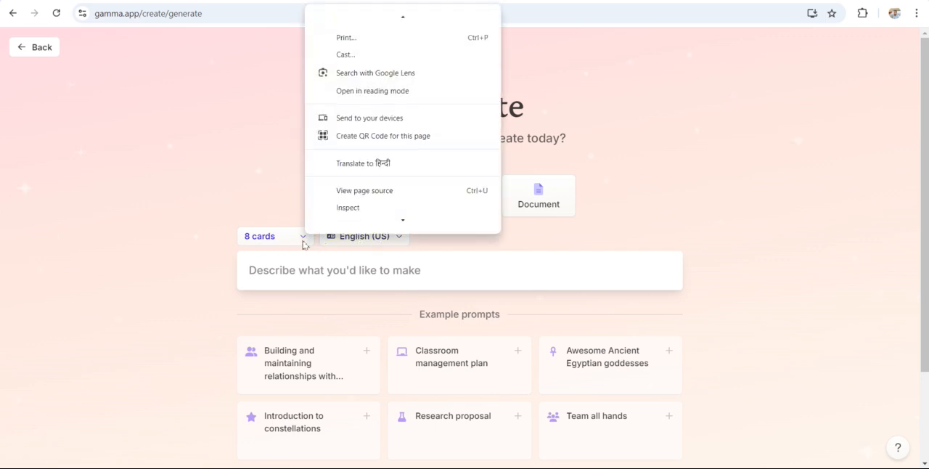
click(303, 243)
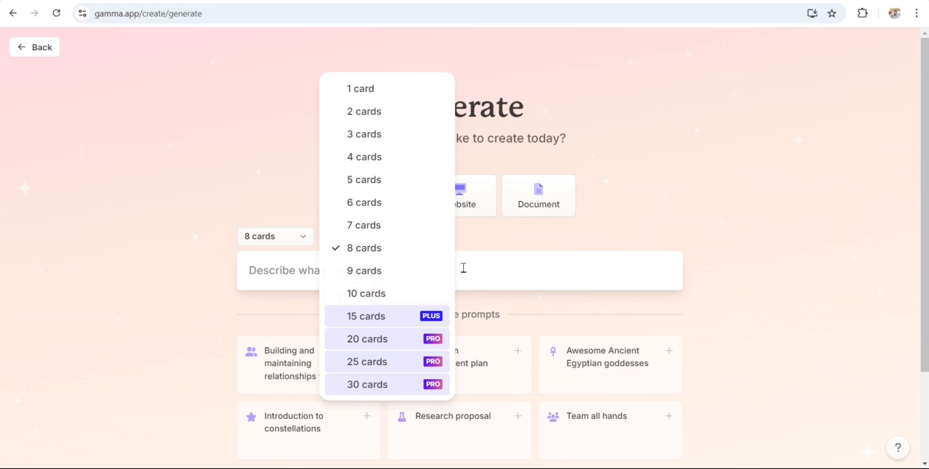
click(777, 236)
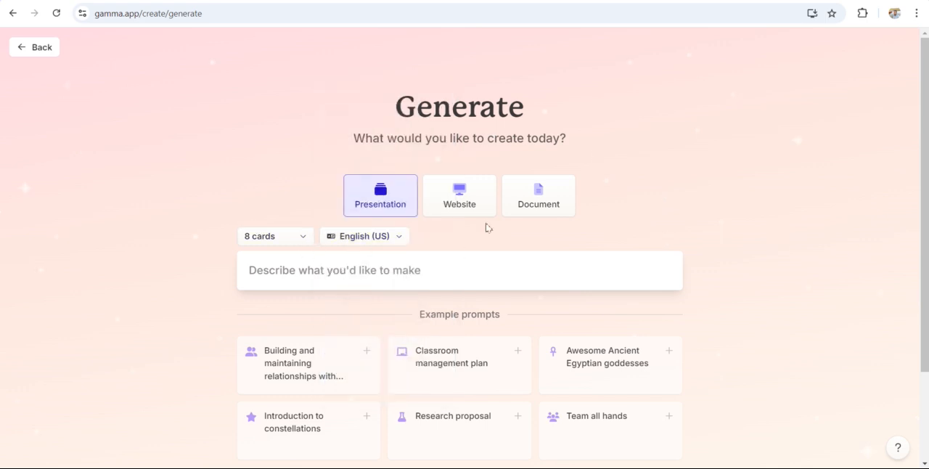
Step: Try to generate a presentation outline from the prompt "Advanced Manufacturing process"
click(413, 281)
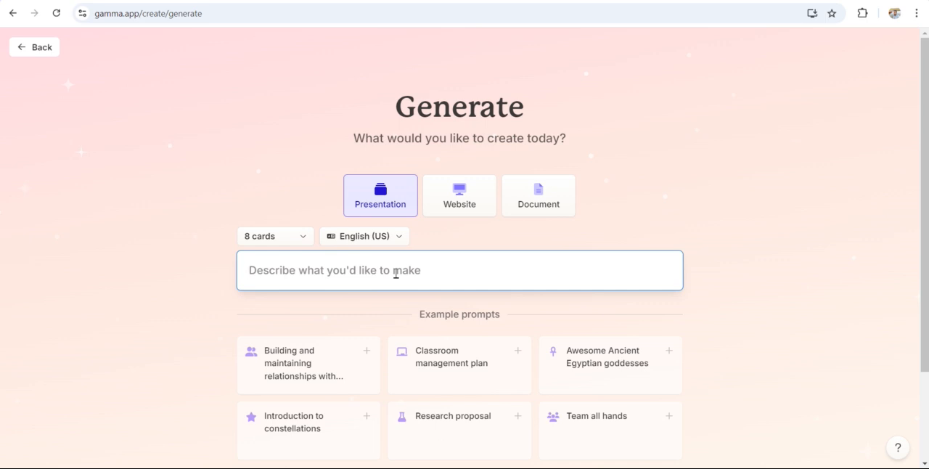
text(Advan)
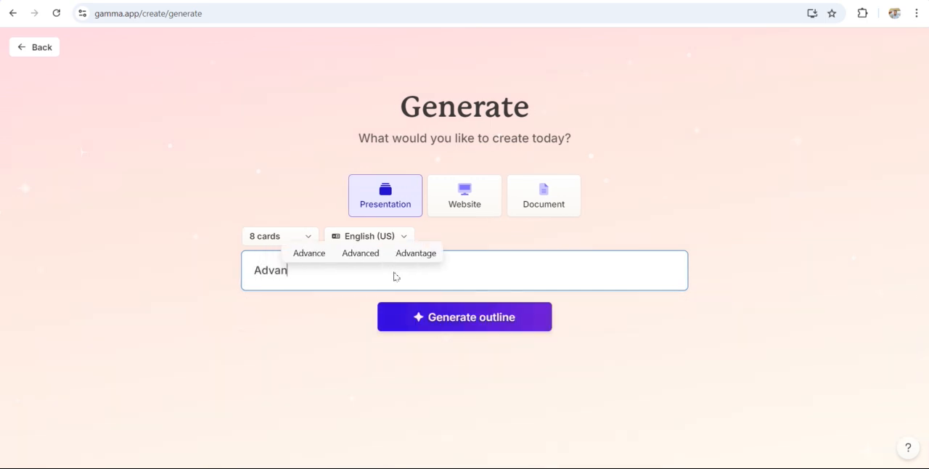
text(ced )
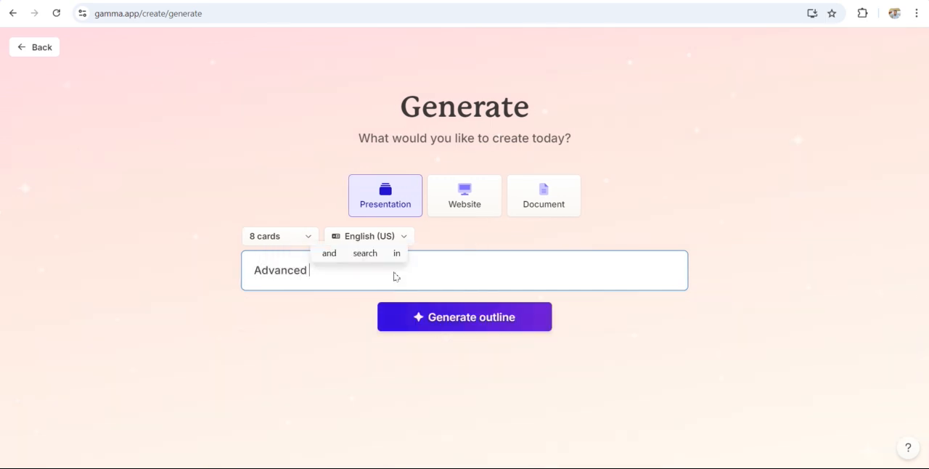
text(Manu)
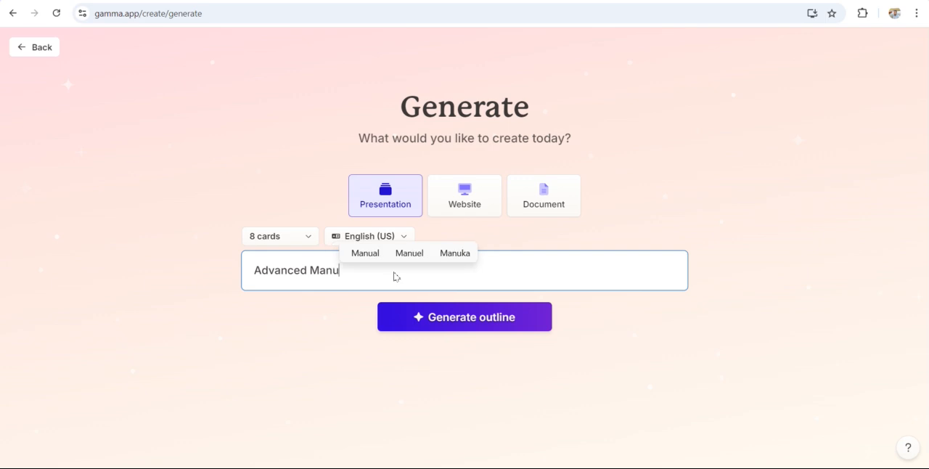
text(factur)
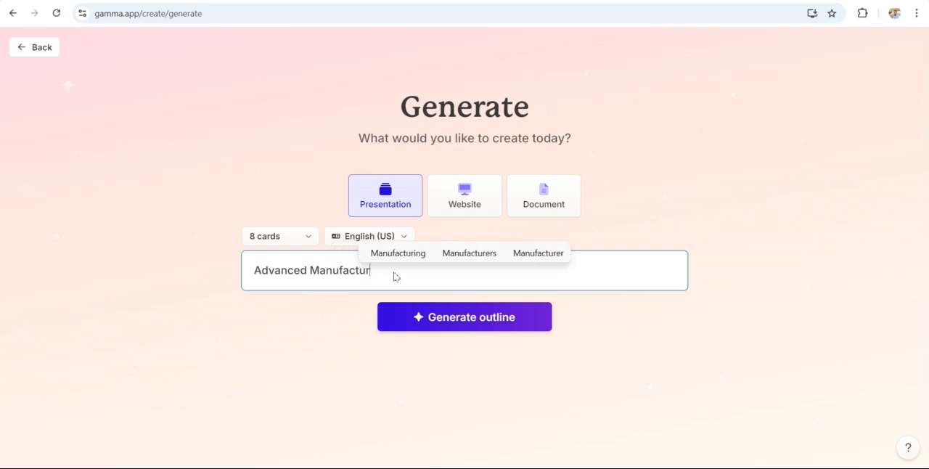
text(ing pro)
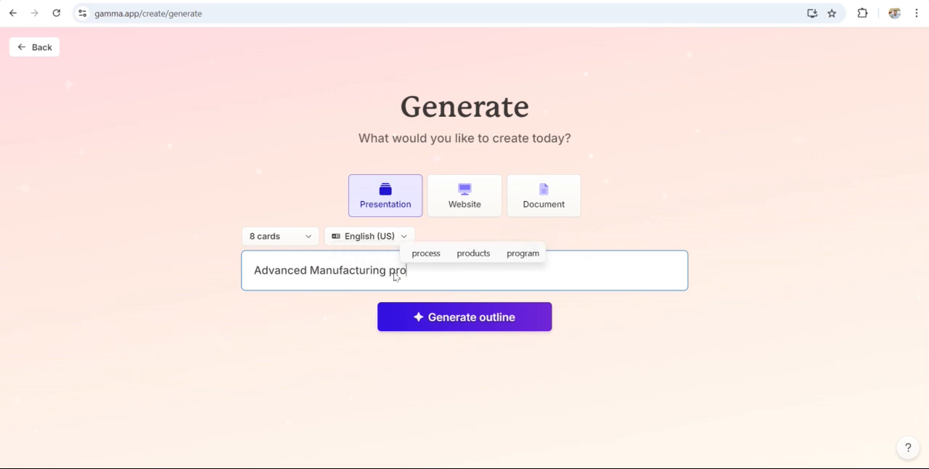
text(cess)
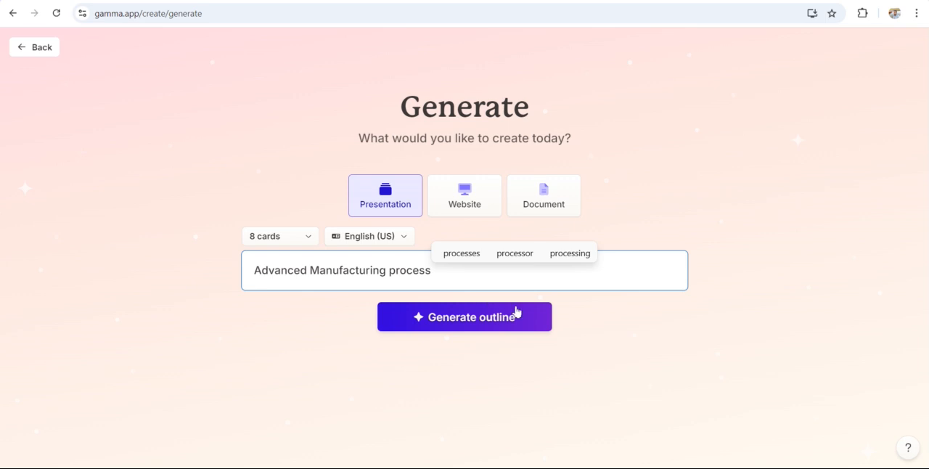
click(466, 320)
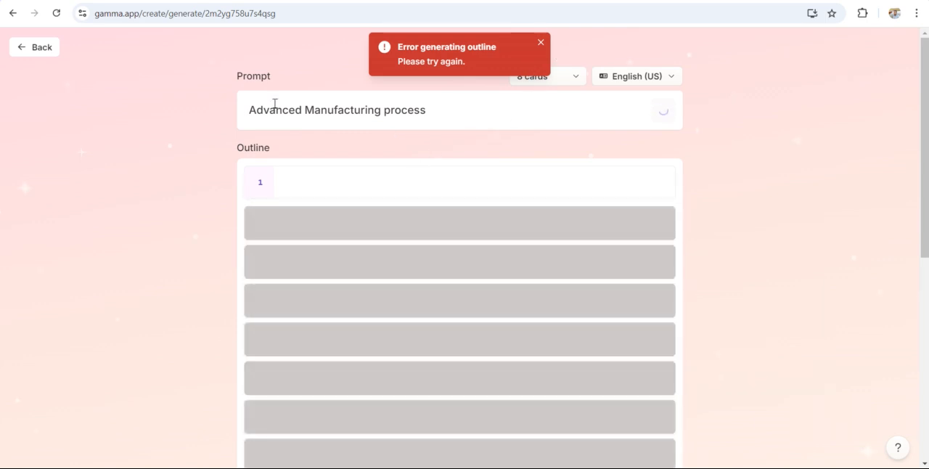
Step: Restart the Generate option and create a presentation outline from the prompt "advanced manufacturing process"
click(13, 13)
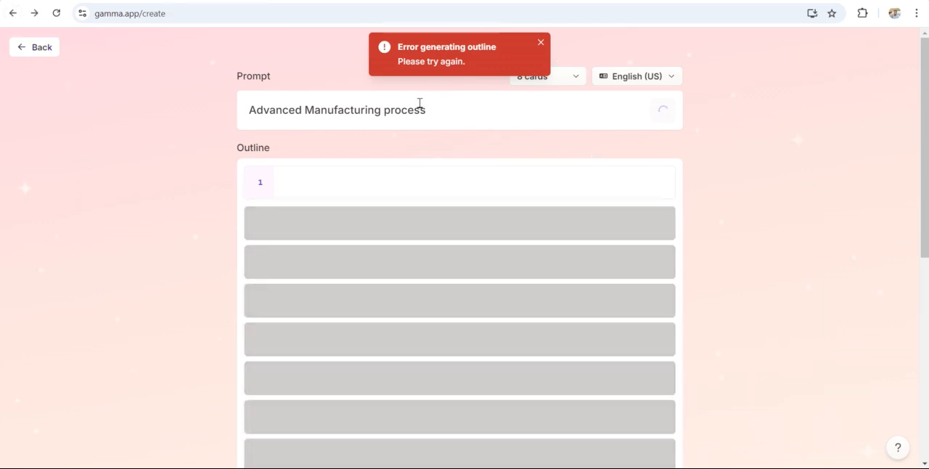
click(511, 348)
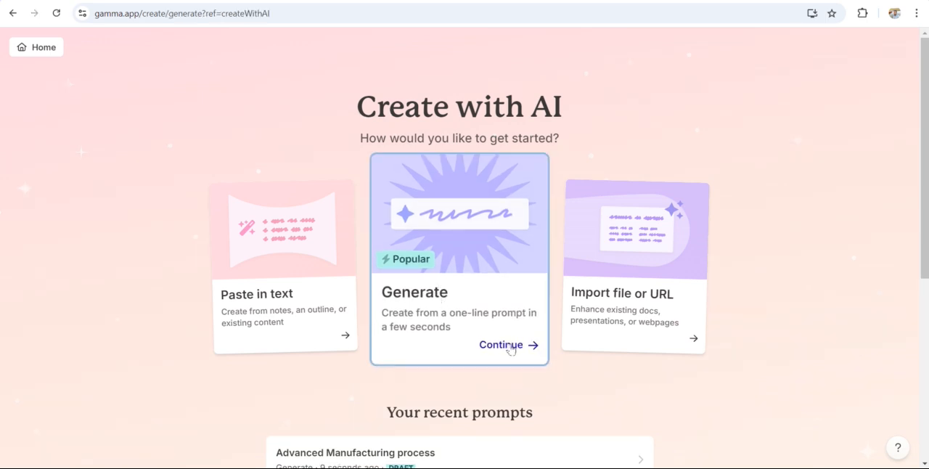
click(308, 270)
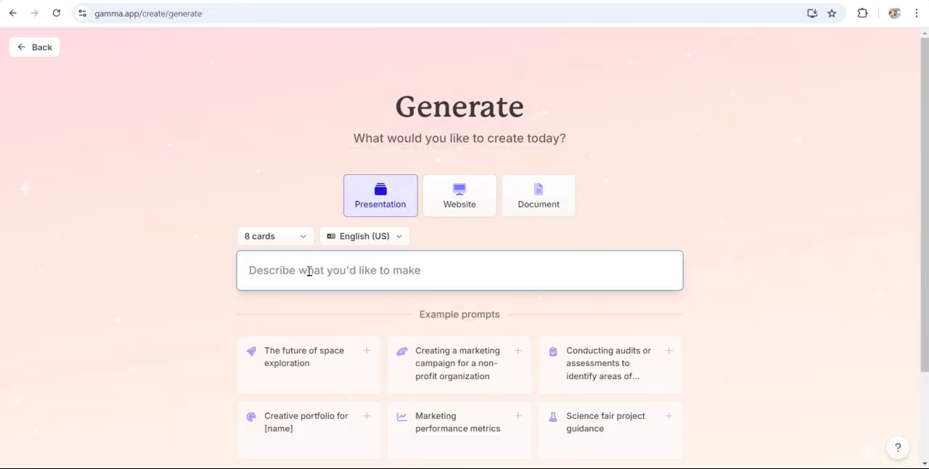
text(advanced manuf)
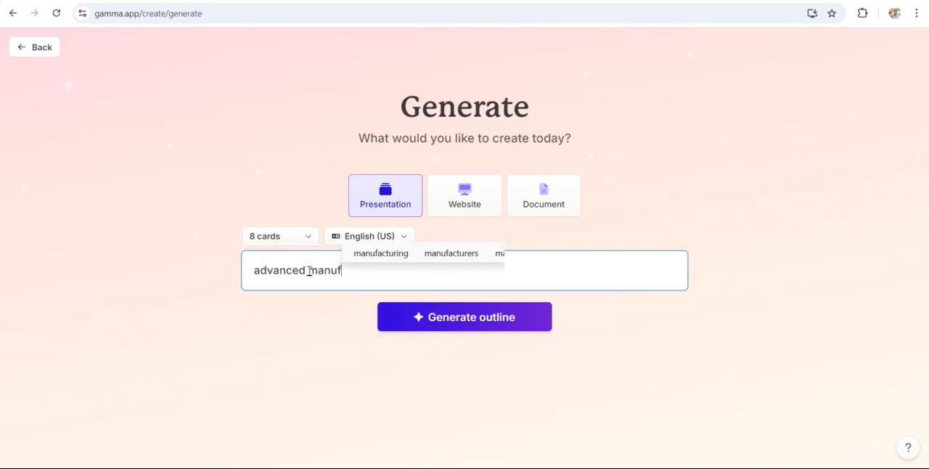
text(acturi)
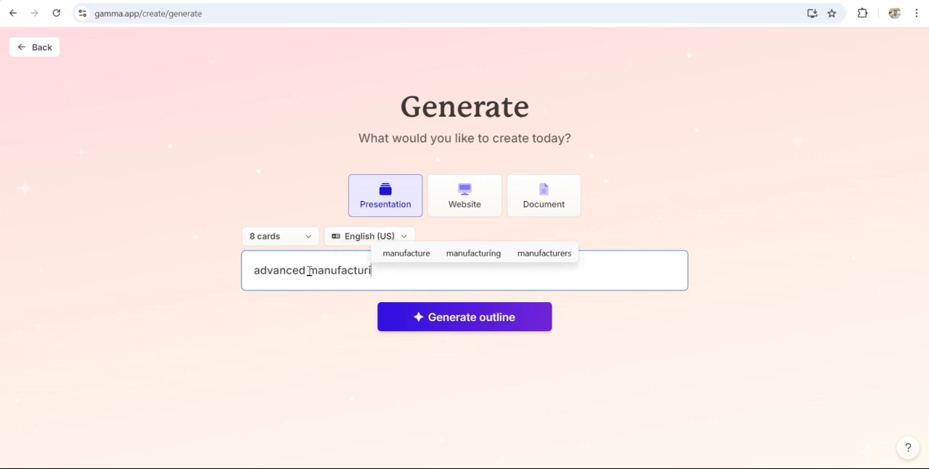
text(ng pr)
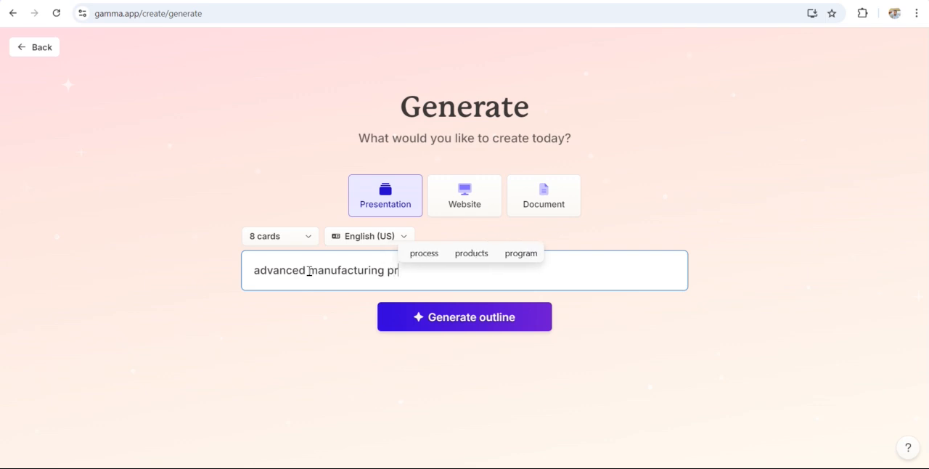
text(ocess)
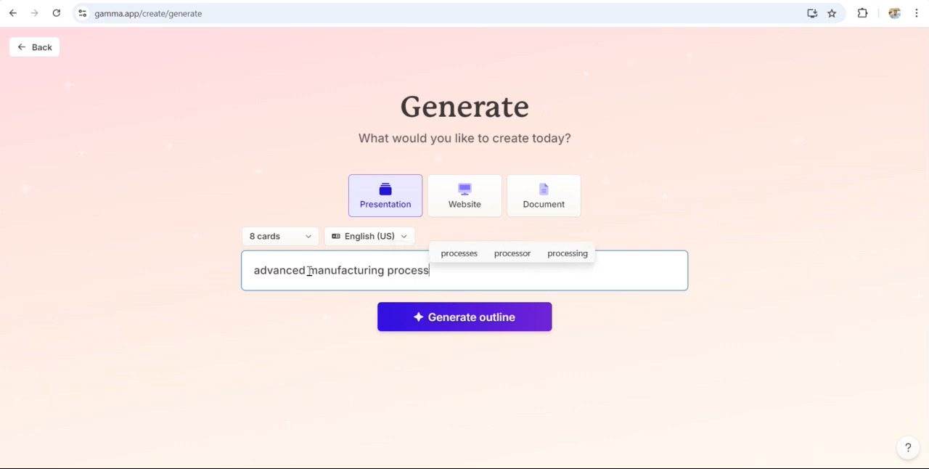
click(464, 319)
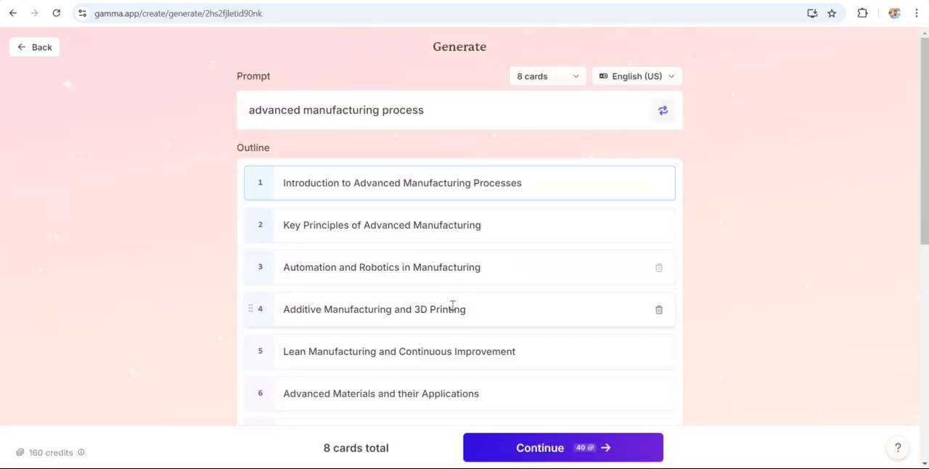
Step: Review the card titles in the generated outline and continue to theme selection
scroll(472, 240, down, 2)
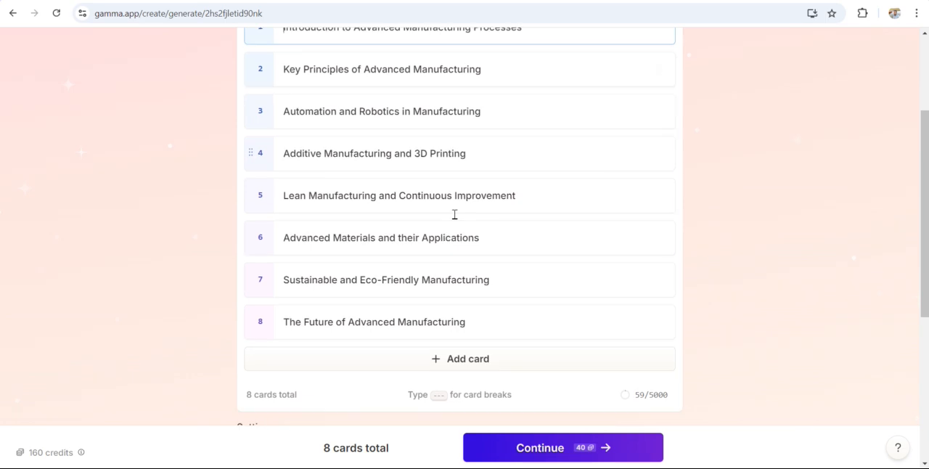
scroll(382, 342, up, 2)
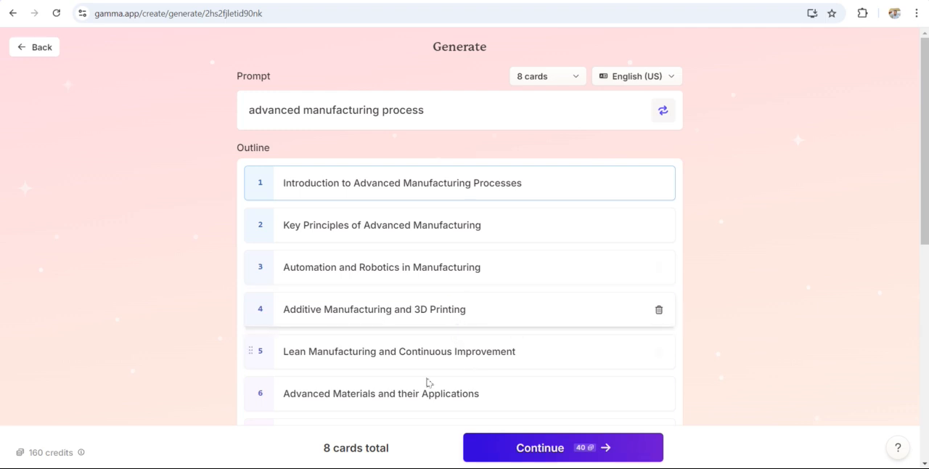
scroll(427, 383, down, 2)
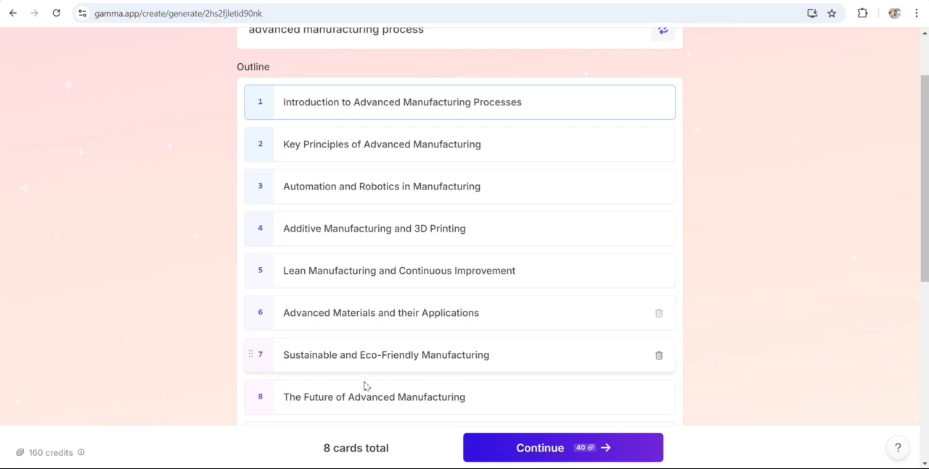
click(552, 450)
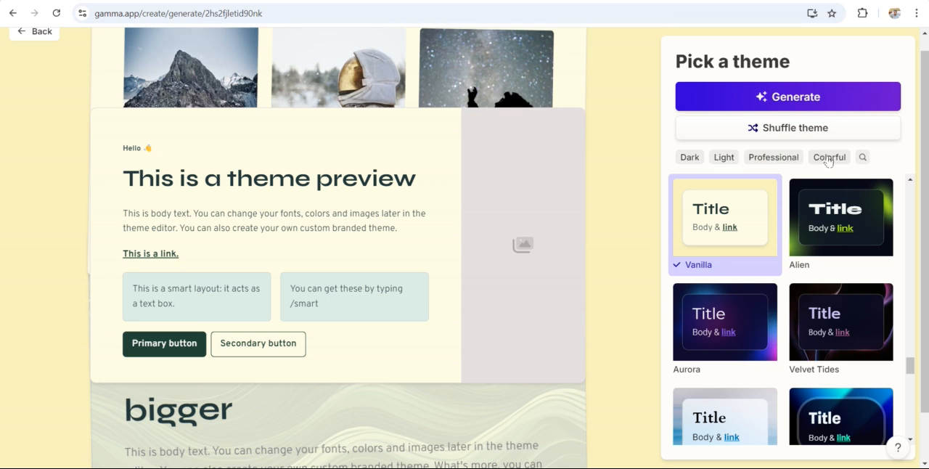
Step: Filter the presentation themes to Light and shuffle to the Piano theme
click(724, 158)
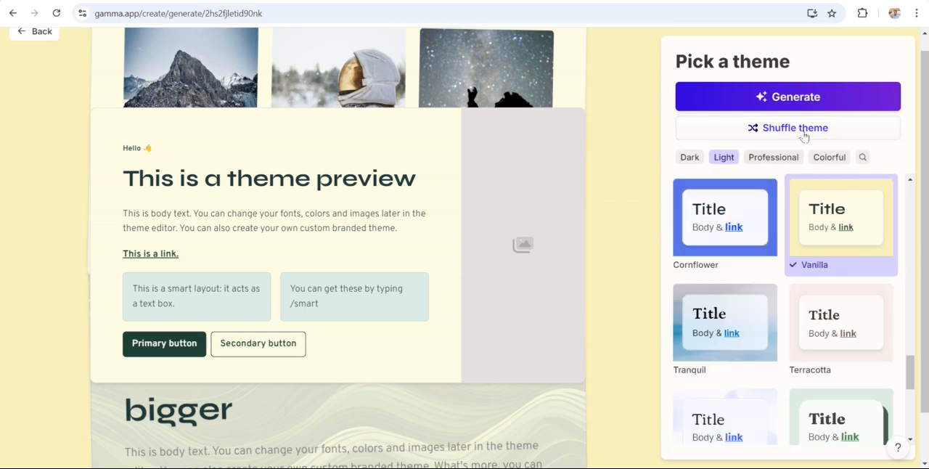
click(795, 130)
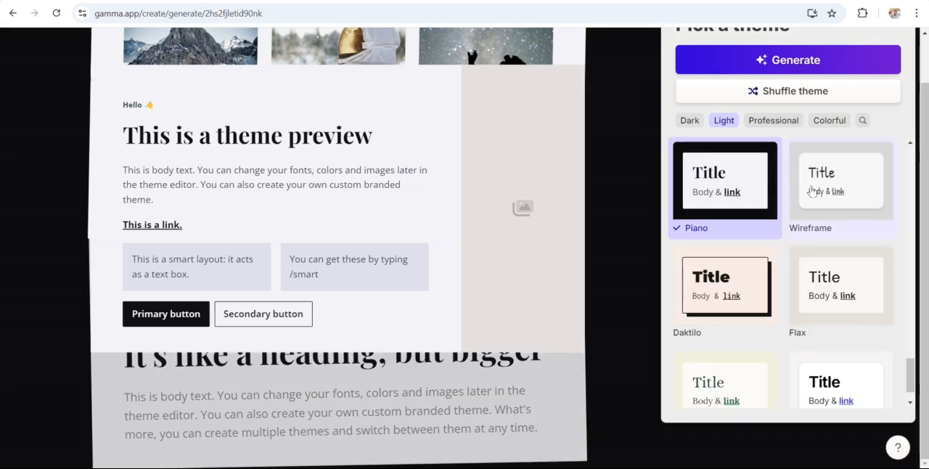
right_click(766, 120)
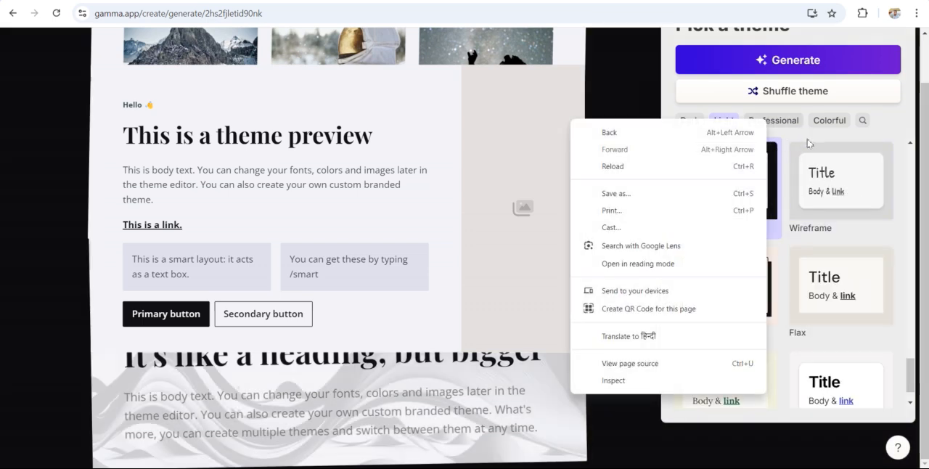
right_click(792, 123)
right_click(793, 123)
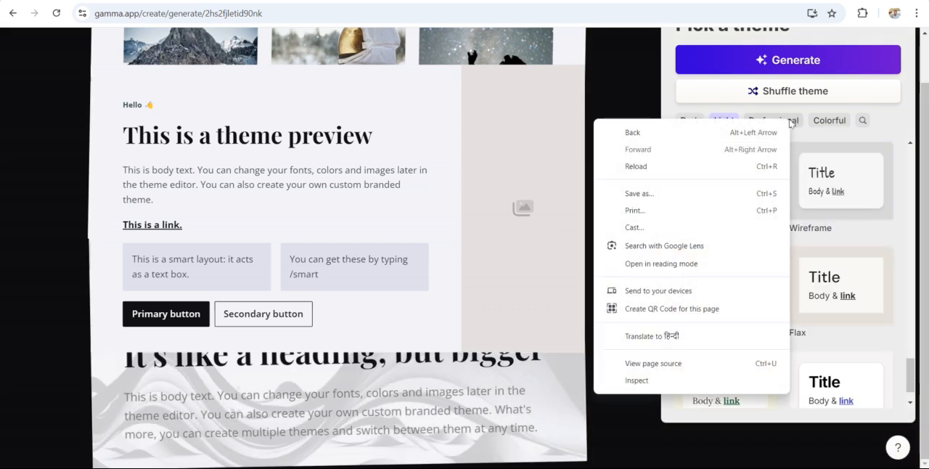
Step: Dismiss the browser's context menu and filter the presentation themes to Professional
click(793, 123)
click(795, 123)
click(794, 123)
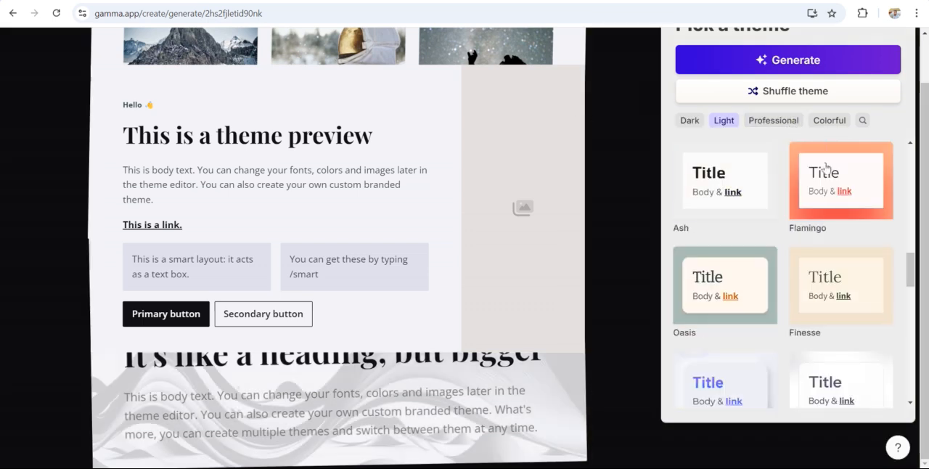
click(784, 125)
click(729, 125)
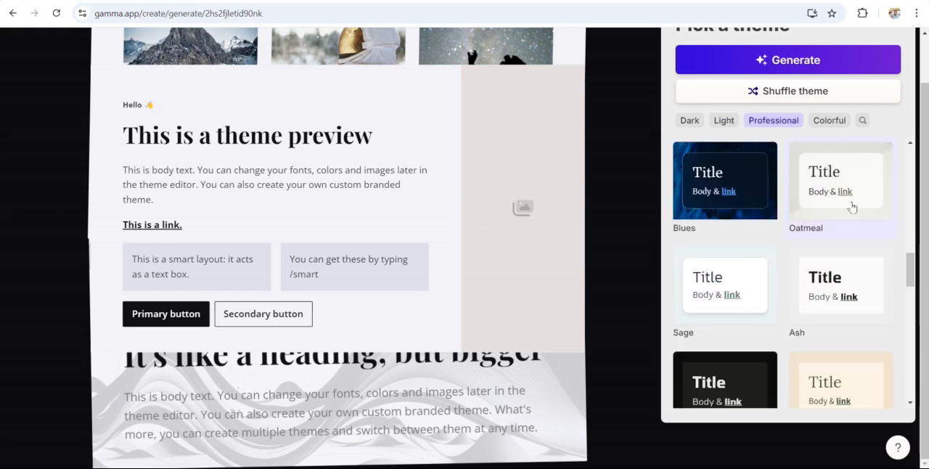
Step: Choose the Oatmeal theme from the professional themes and generate the presentation with it
scroll(827, 335, down, 2)
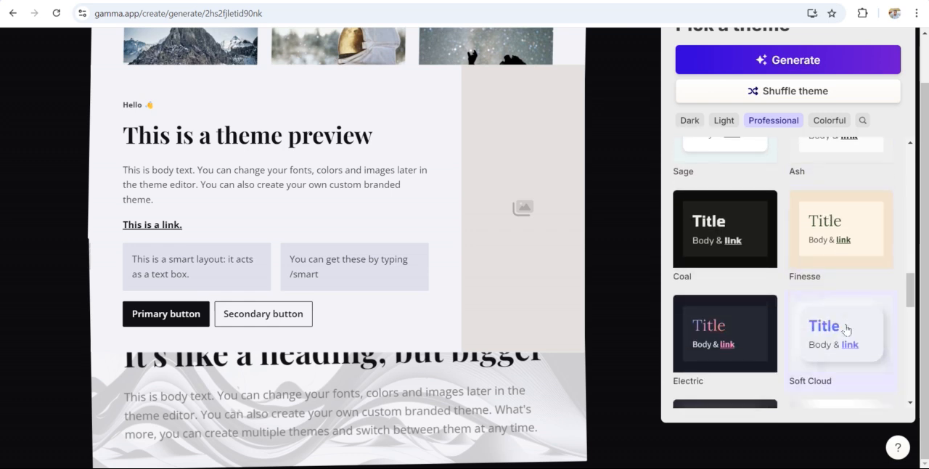
scroll(813, 297, up, 2)
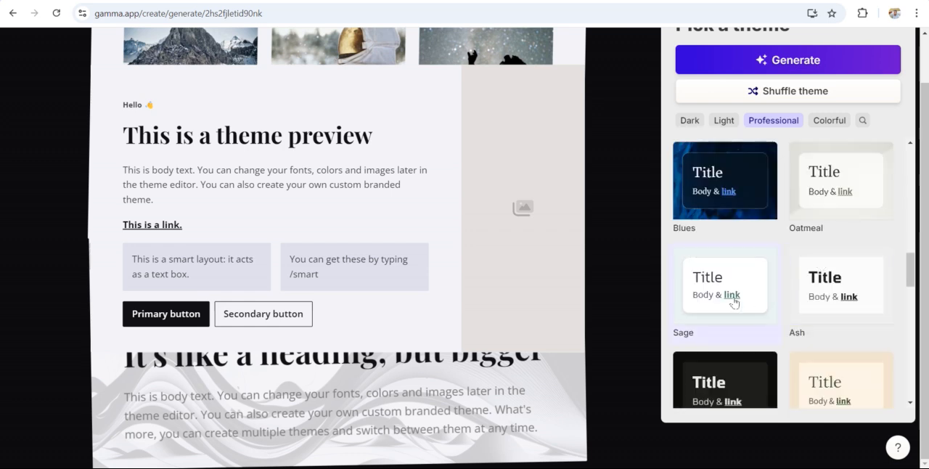
click(861, 198)
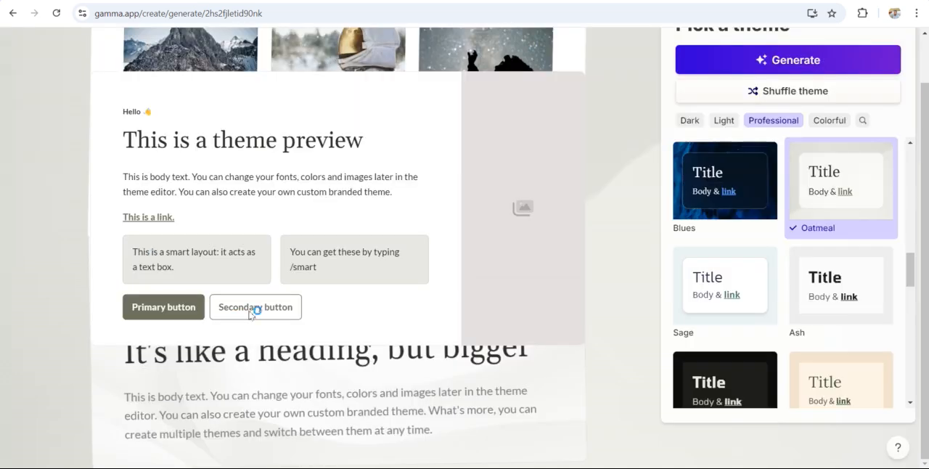
click(802, 63)
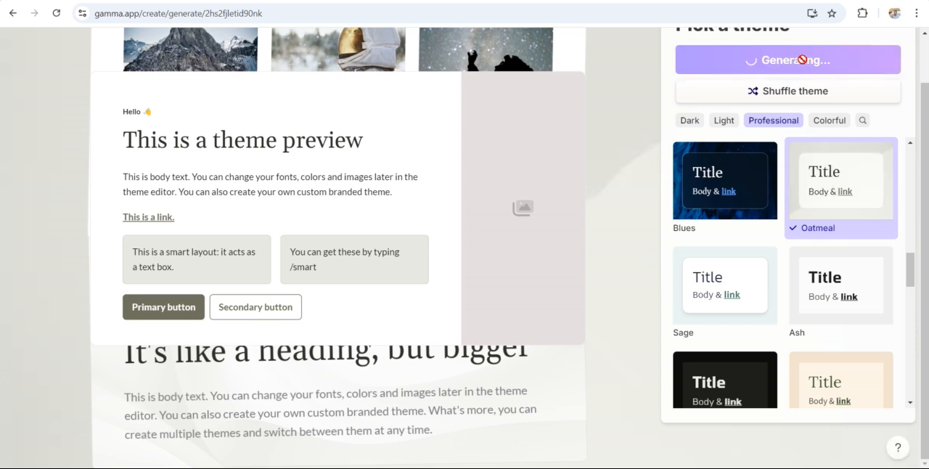